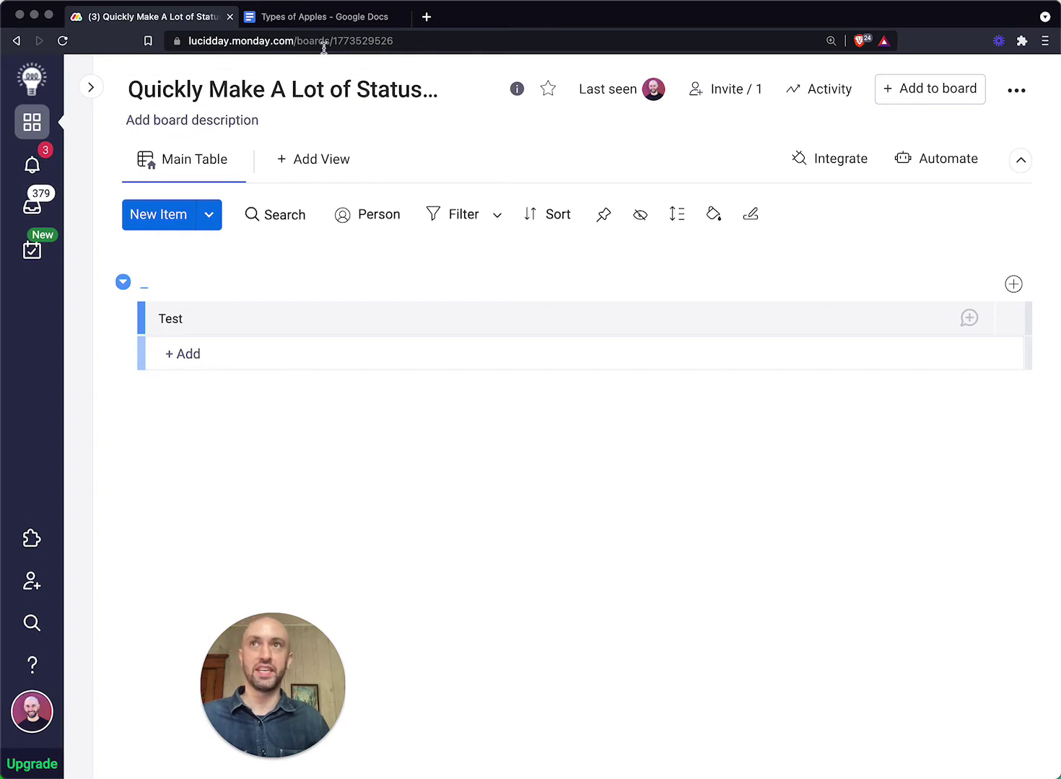
Switch to the 'Types of Apples' Google Docs tab with its fourteen apple varieties
left_click(321, 17)
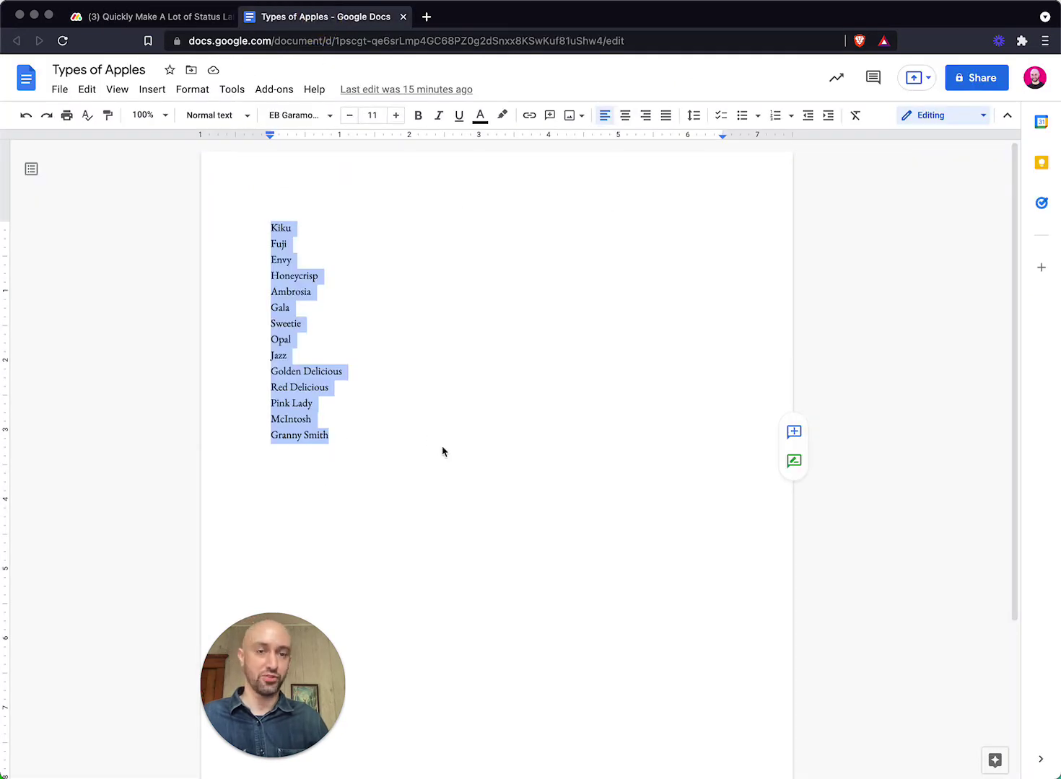
Select the fourteen-variety apple list in Google Docs, then add a Dropdown column on the board
left_click(349, 427)
mouse_move(344, 443)
left_mouse_down()
mouse_move(242, 279)
mouse_move(238, 231)
left_mouse_up()
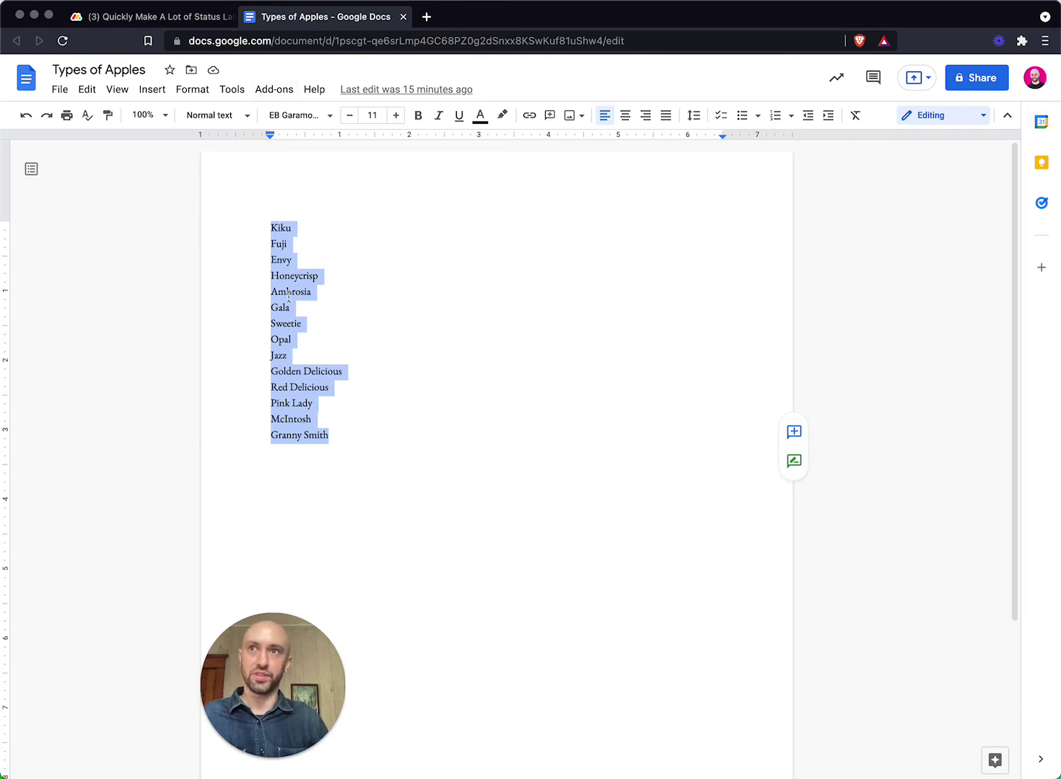
left_click(245, 195)
left_click(157, 17)
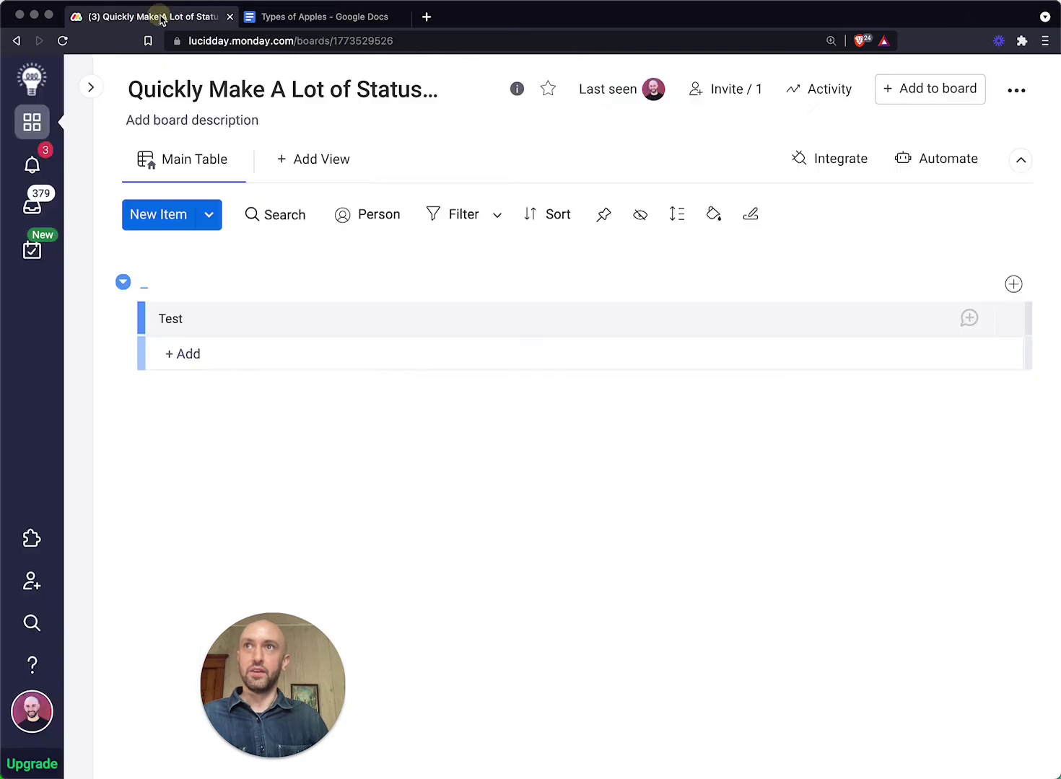
left_click(1014, 283)
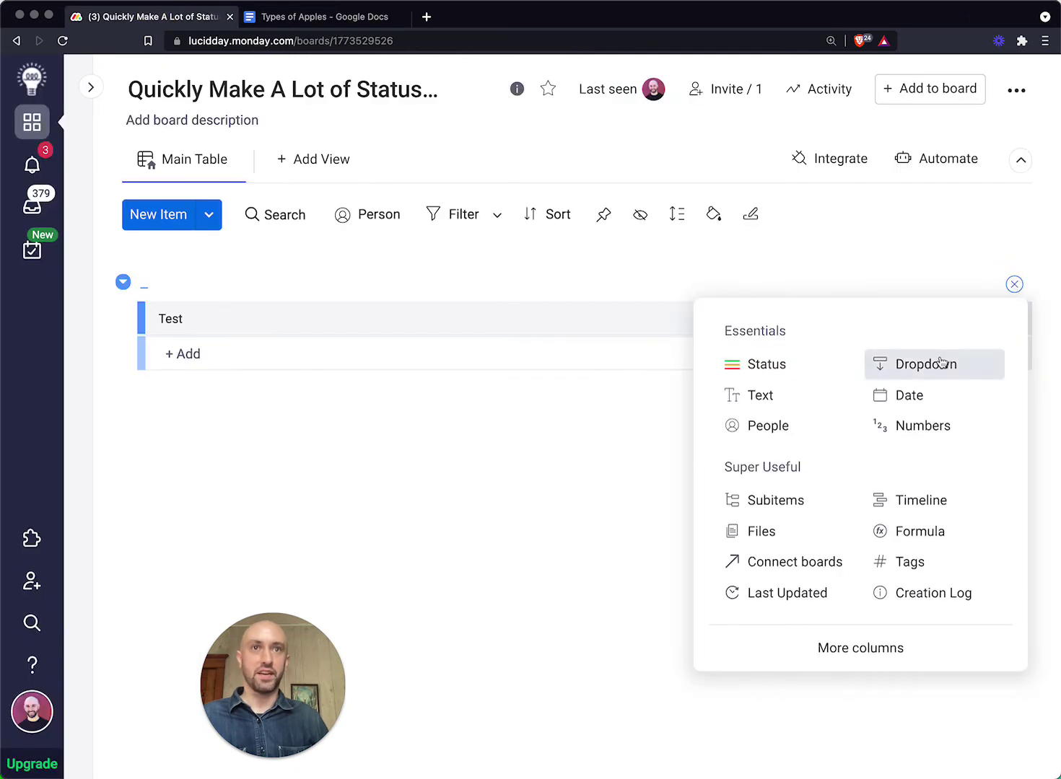
left_click(940, 365)
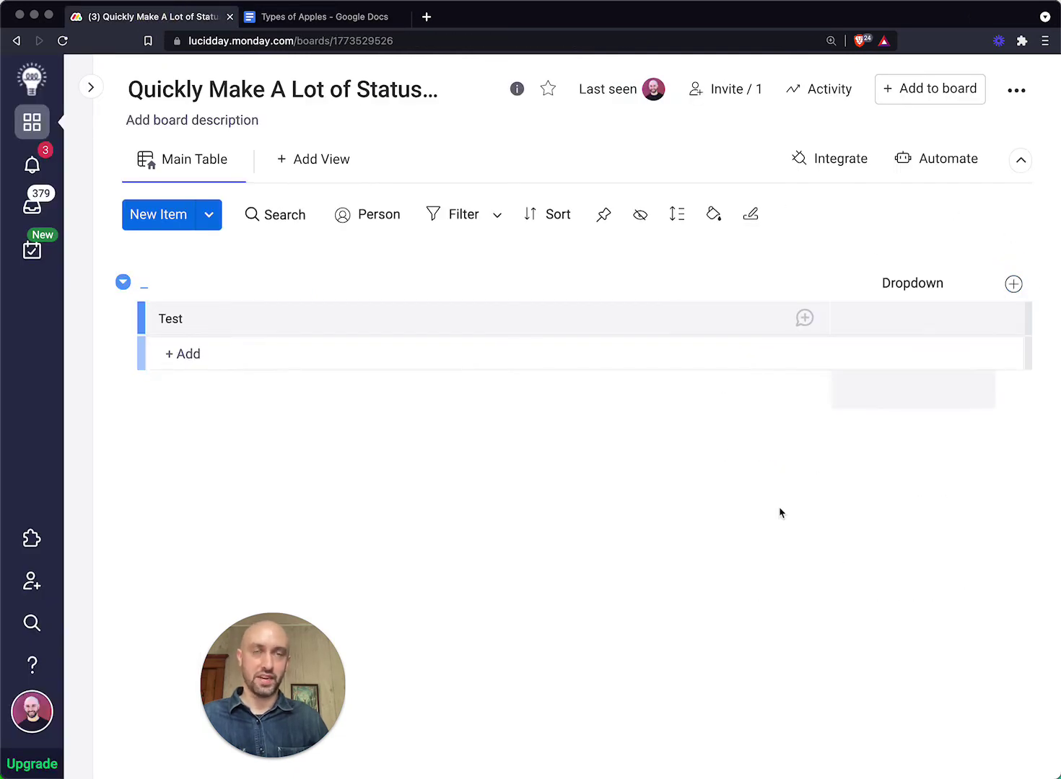
Paste the apple varieties, Kiku through Granny Smith, as labels in the Test row's Dropdown cell
left_click(905, 318)
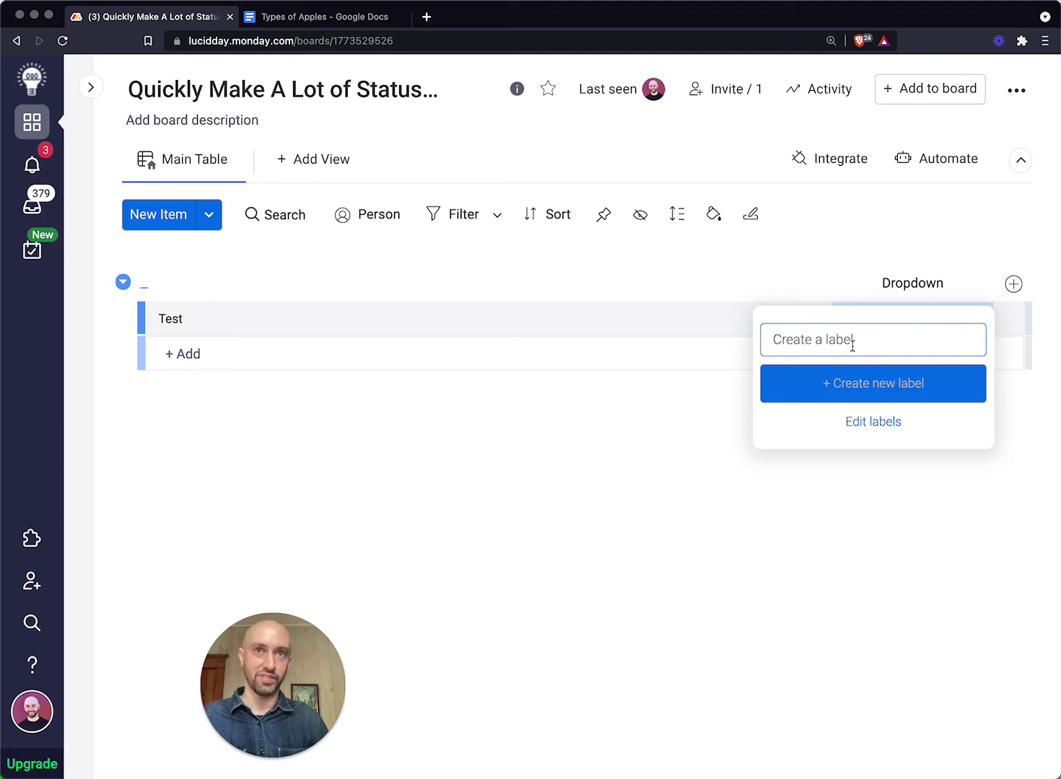
key("super+v")
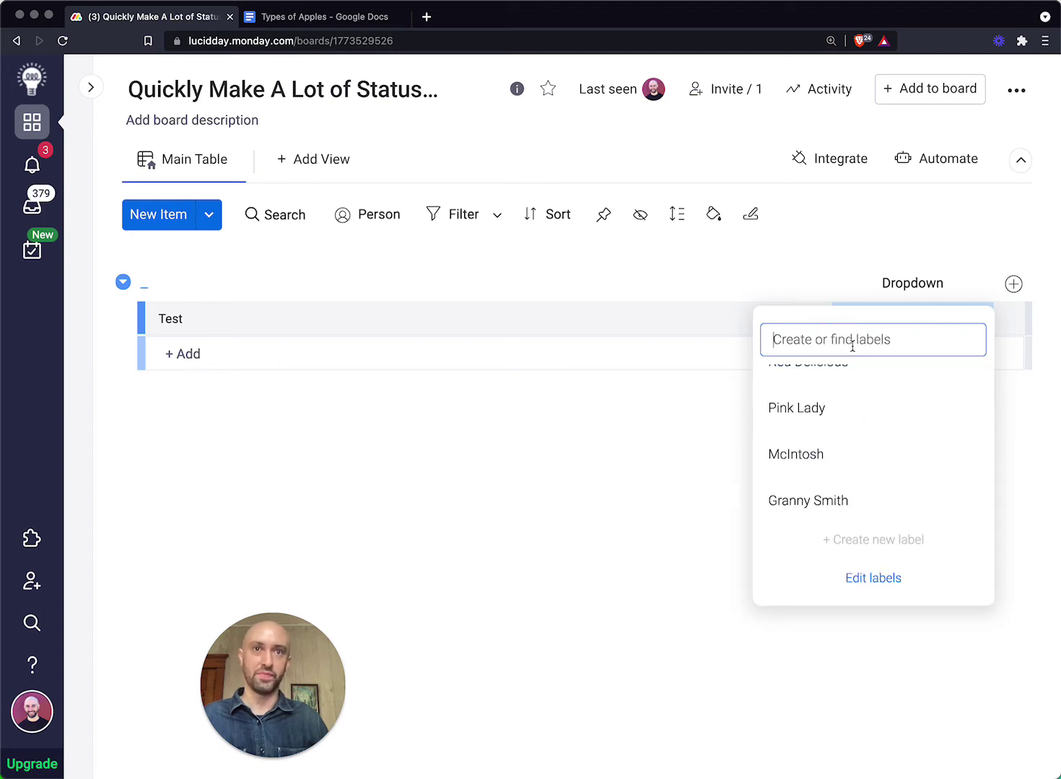
scroll(870, 429, "up", 2)
scroll(870, 429, "up", 3)
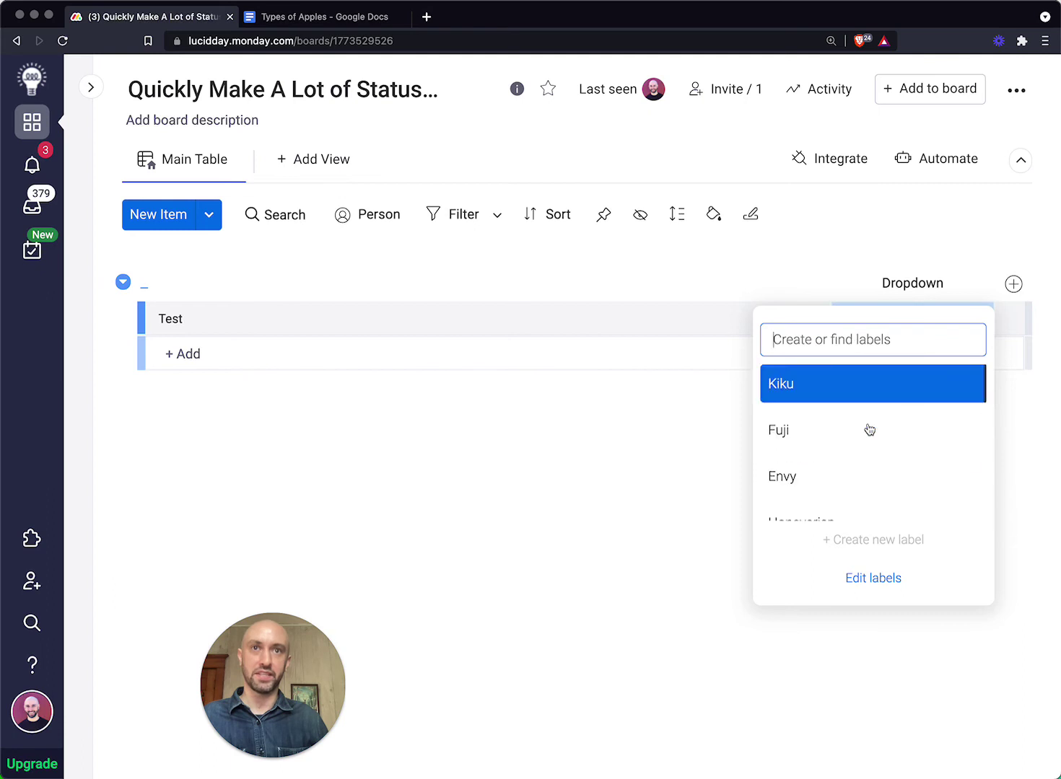
scroll(869, 428, "down", 3)
scroll(869, 428, "down", 1)
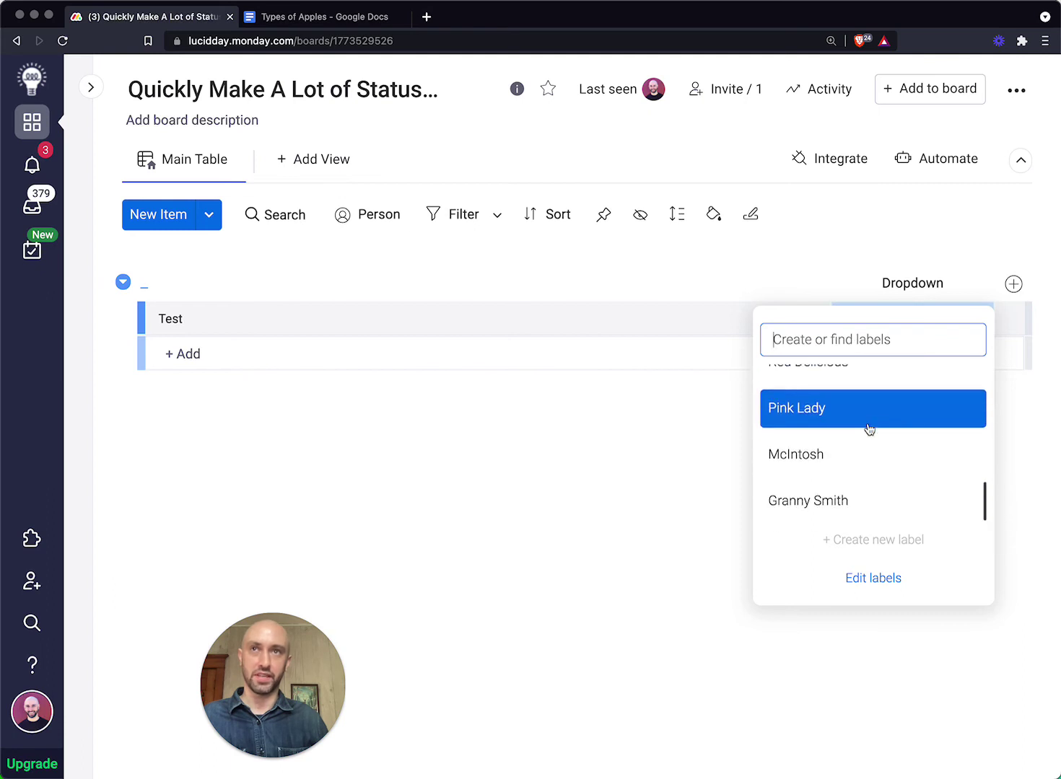
left_click(654, 477)
Change the Dropdown column's type to Status and keep the conversion
mouse_move(912, 283)
left_click(979, 285)
mouse_move(833, 645)
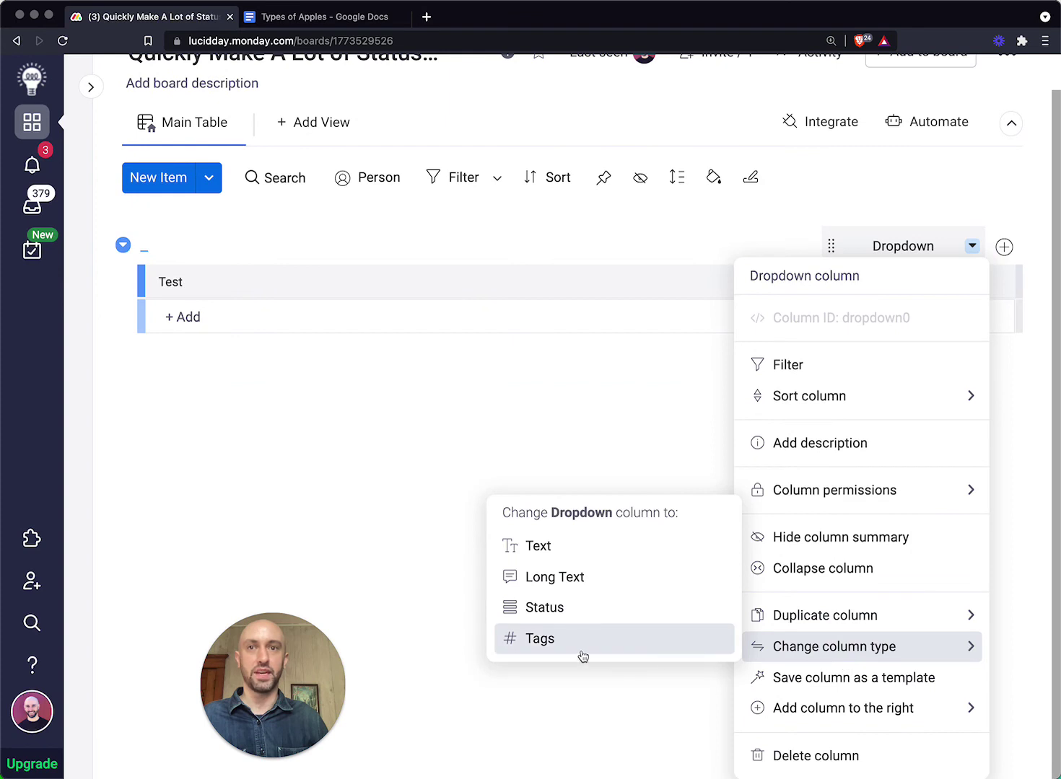
left_click(564, 616)
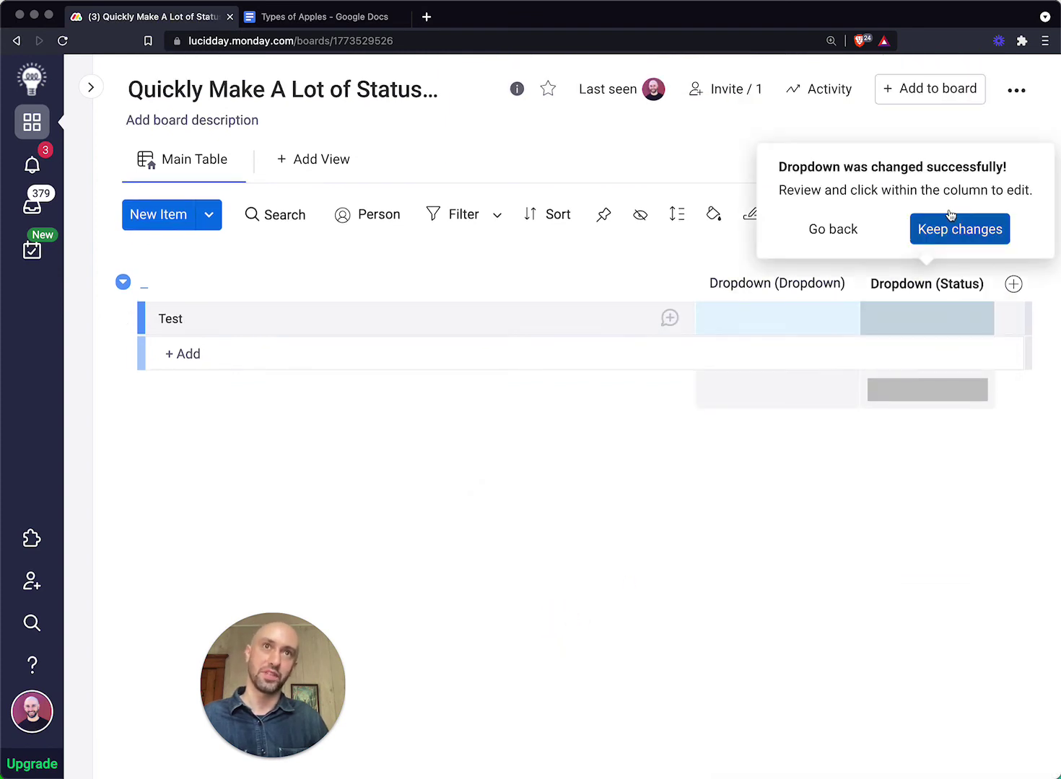
left_click(959, 236)
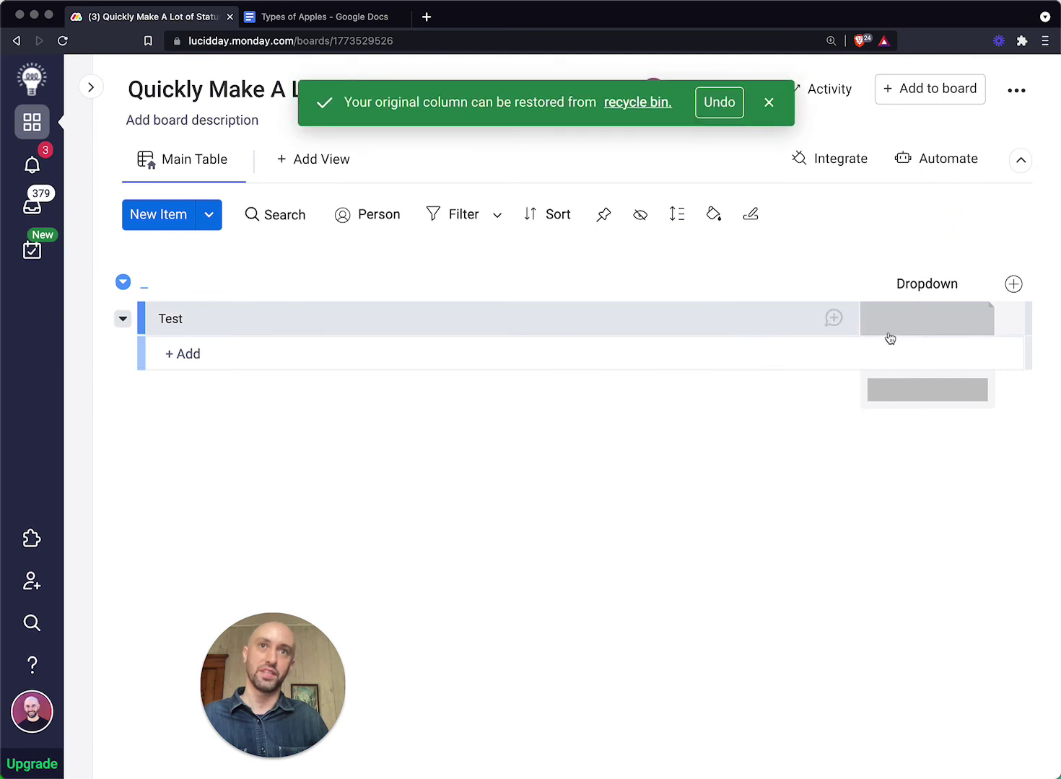
left_click(918, 329)
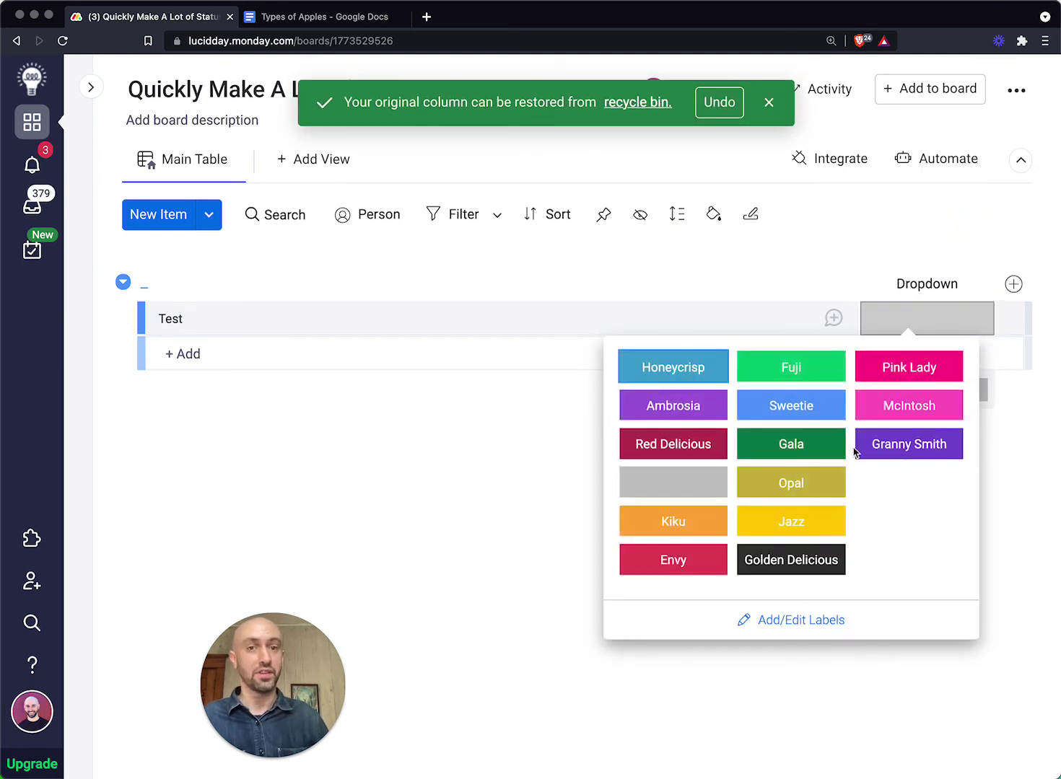
left_click(786, 622)
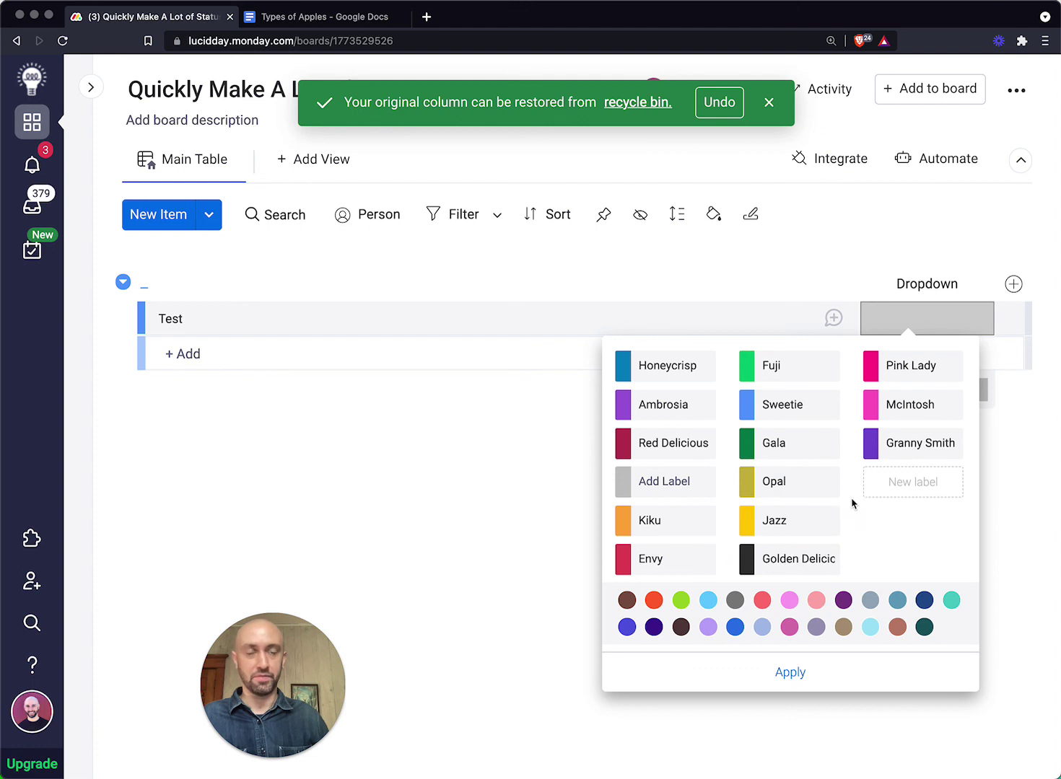
left_click(476, 531)
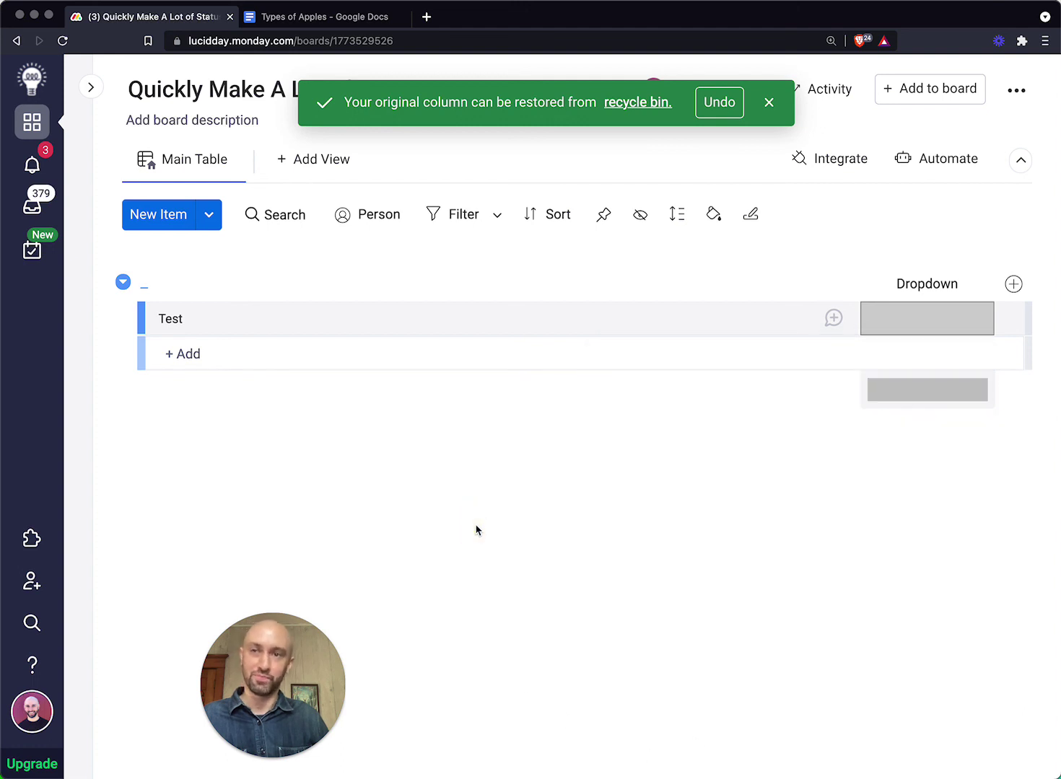